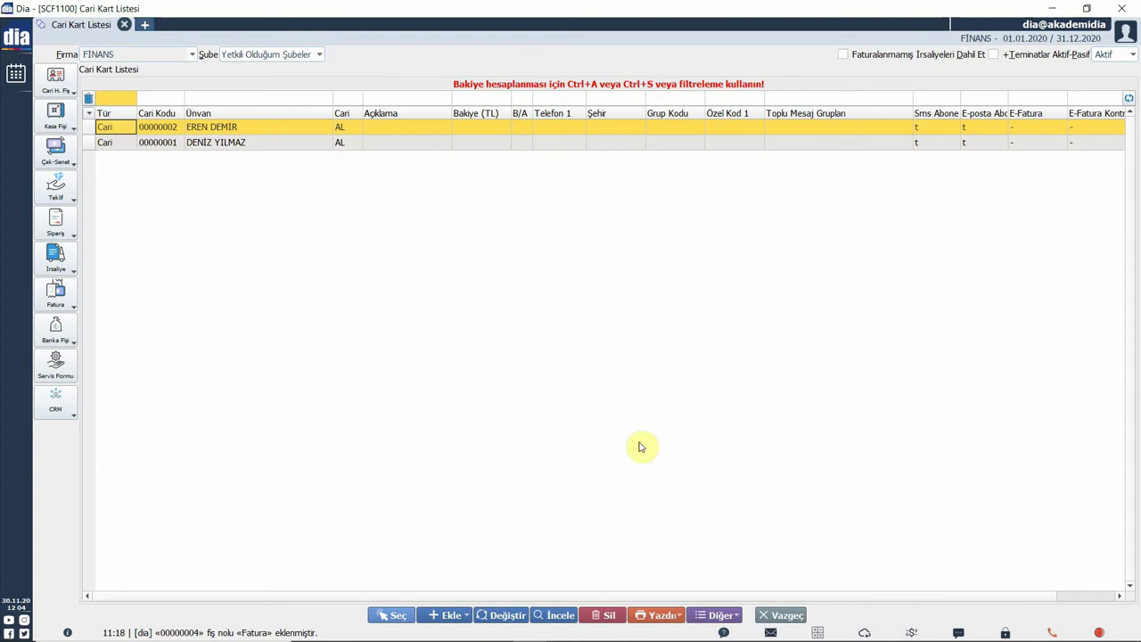
Open the account movements (Cari Hesap Hareketleri) of the first account in the account card list.
{"action": "left_click", "coordinate": [718, 615]}
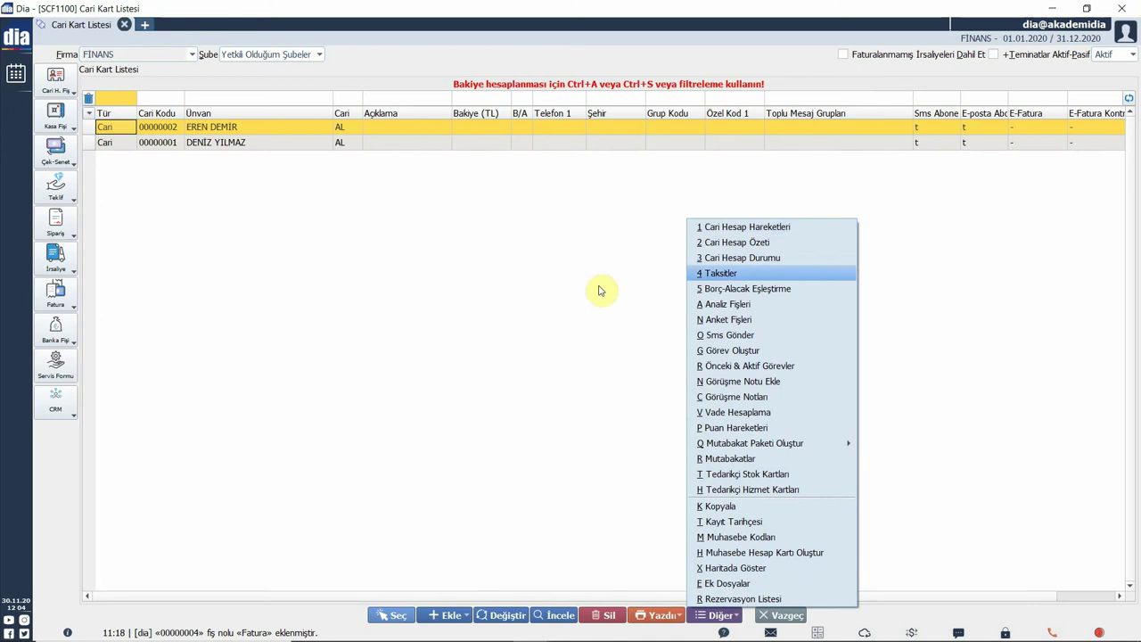
{"action": "left_click", "coordinate": [672, 346]}
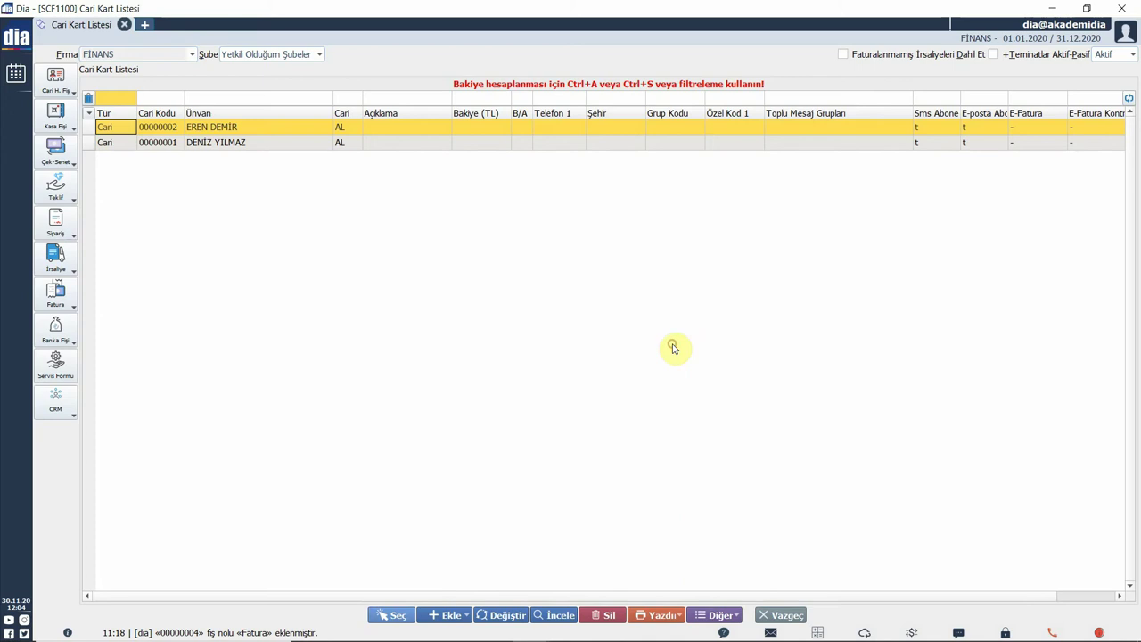
{"action": "left_click", "coordinate": [288, 130]}
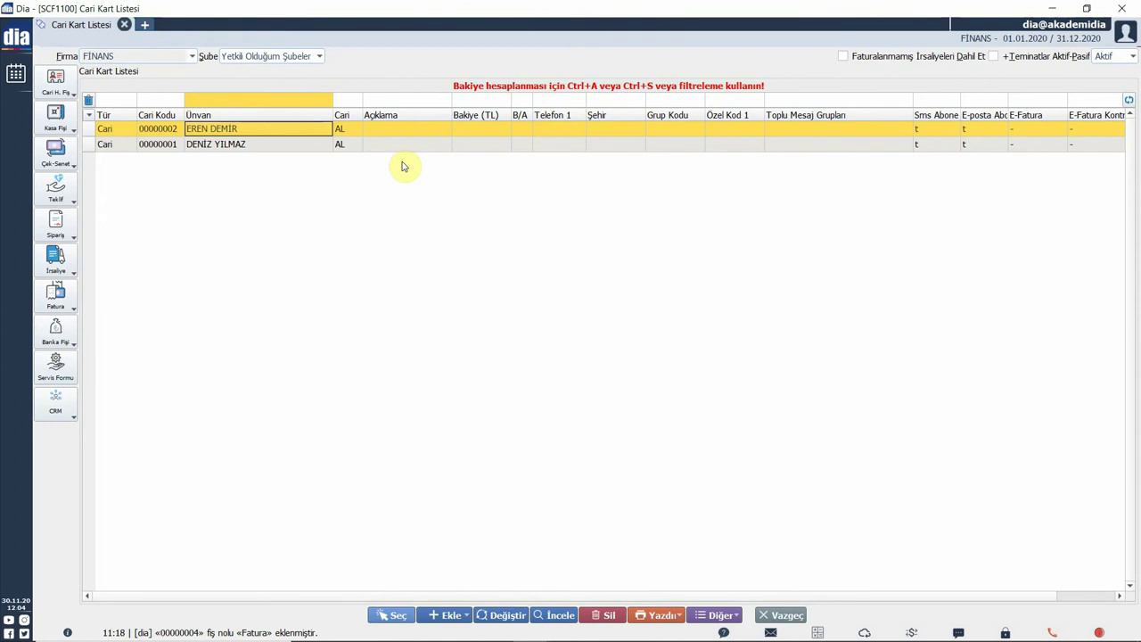
{"action": "key", "text": "ctrl+h"}
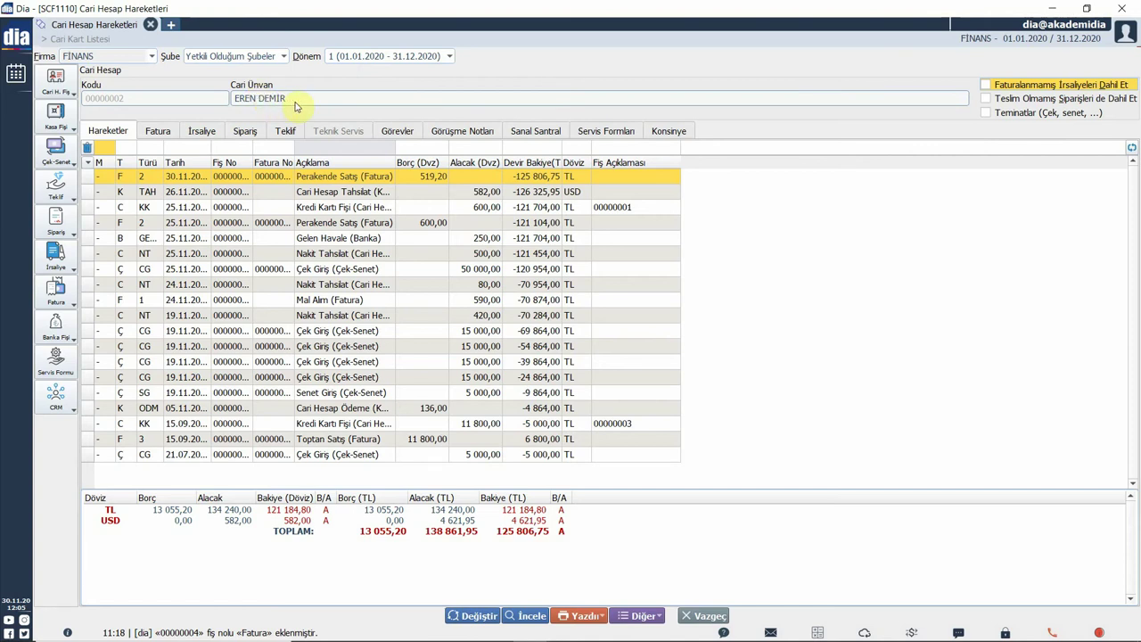
Include uninvoiced waybills in the account movements and open debit-credit matching (Borç-Alacak Eşleştirme) for this account.
{"action": "key", "text": "Tab"}
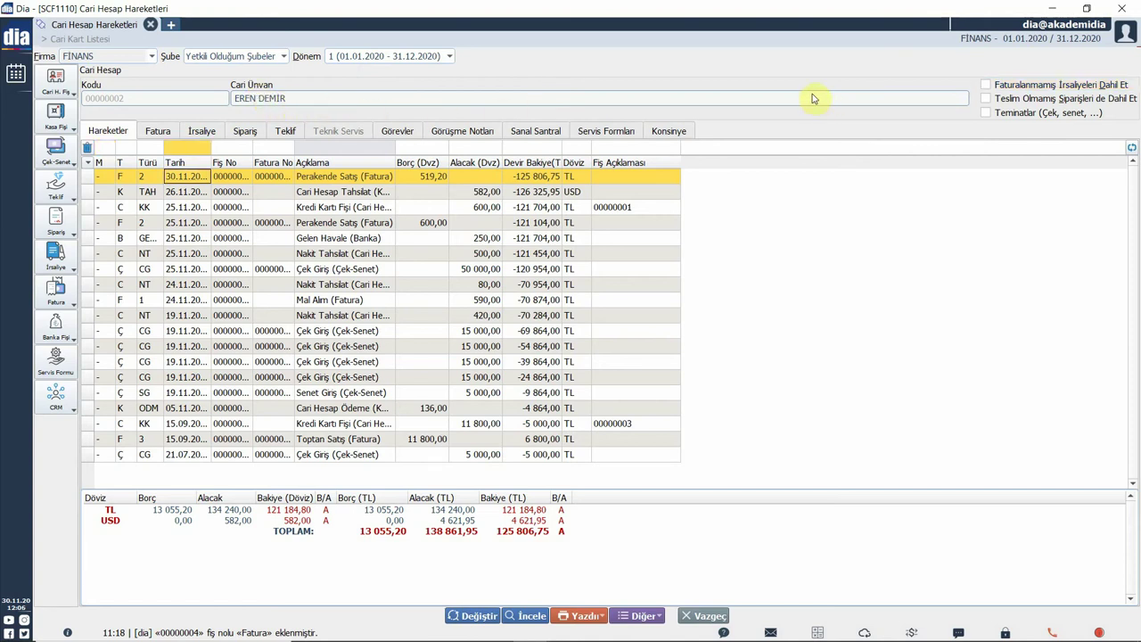
{"action": "left_click", "coordinate": [987, 85]}
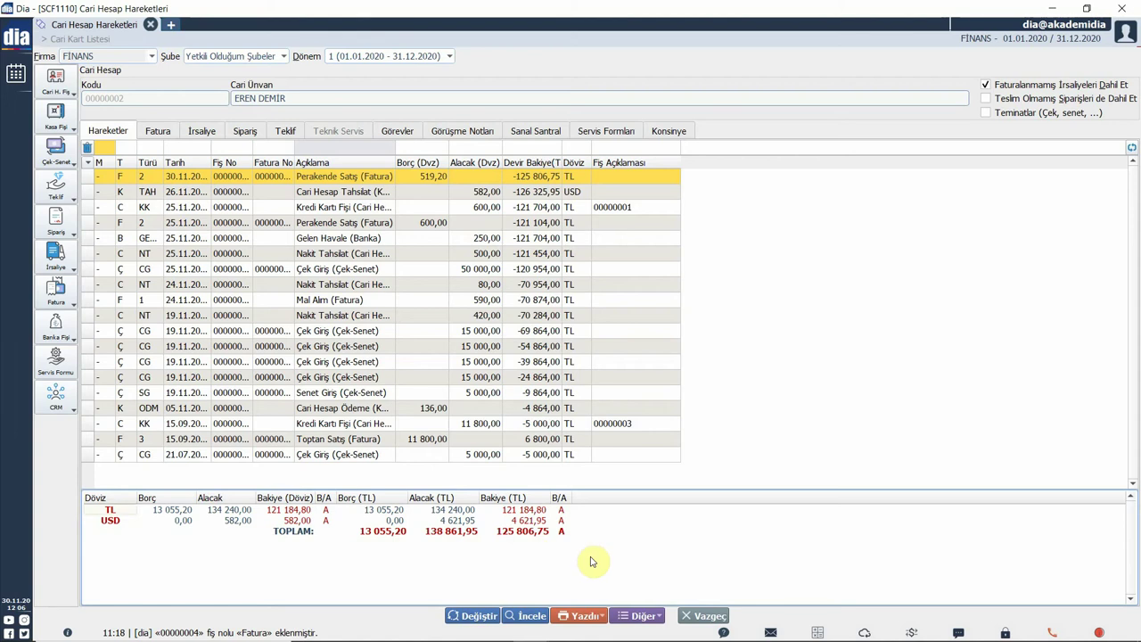
{"action": "left_click", "coordinate": [638, 615]}
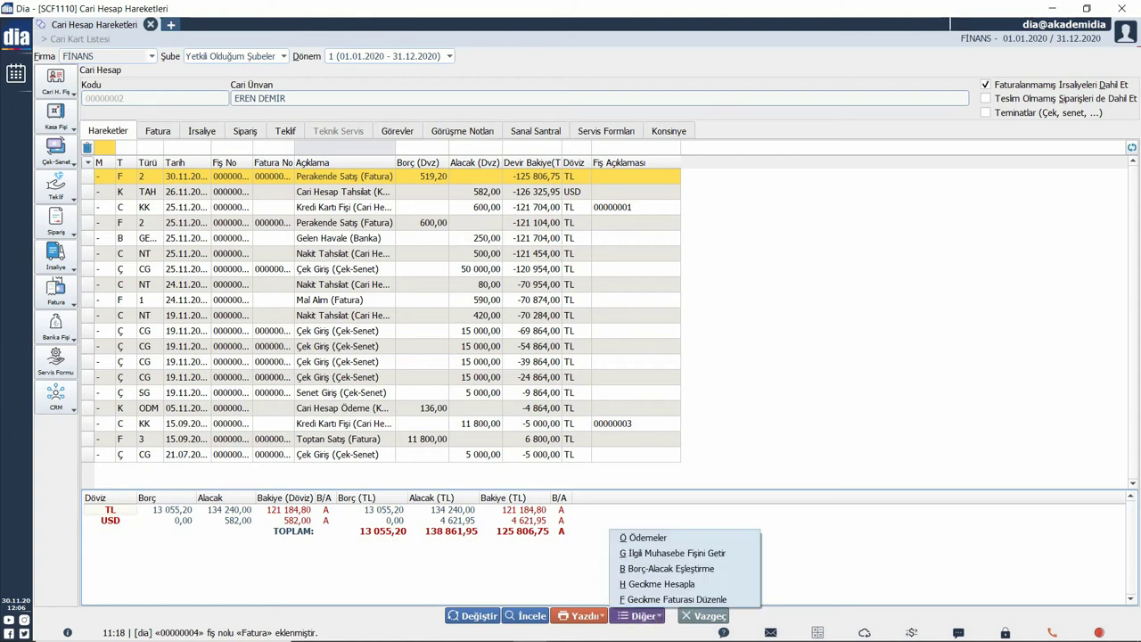
{"action": "left_click", "coordinate": [709, 571]}
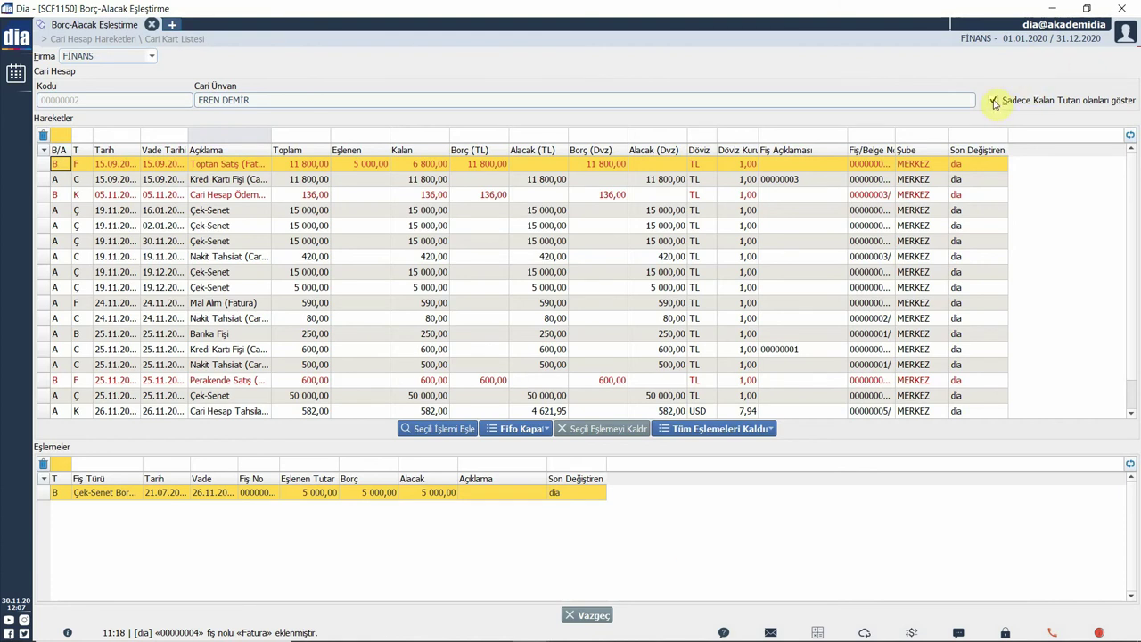
List all of the account's movements for matching, including those without a remaining amount.
{"action": "left_click", "coordinate": [994, 101]}
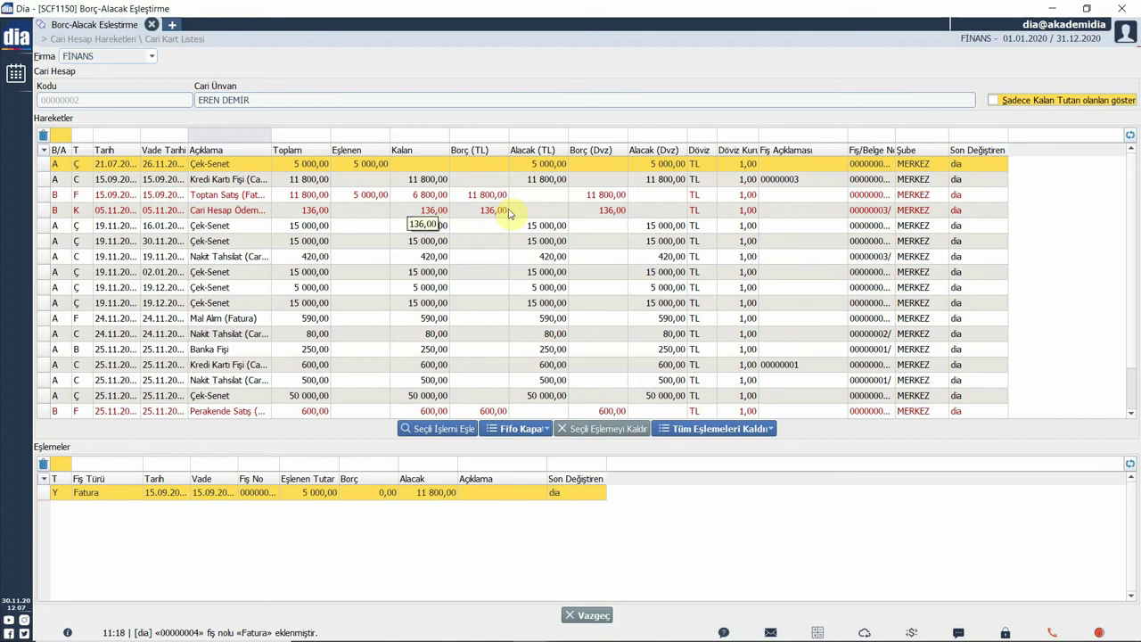
{"action": "left_click", "coordinate": [587, 214]}
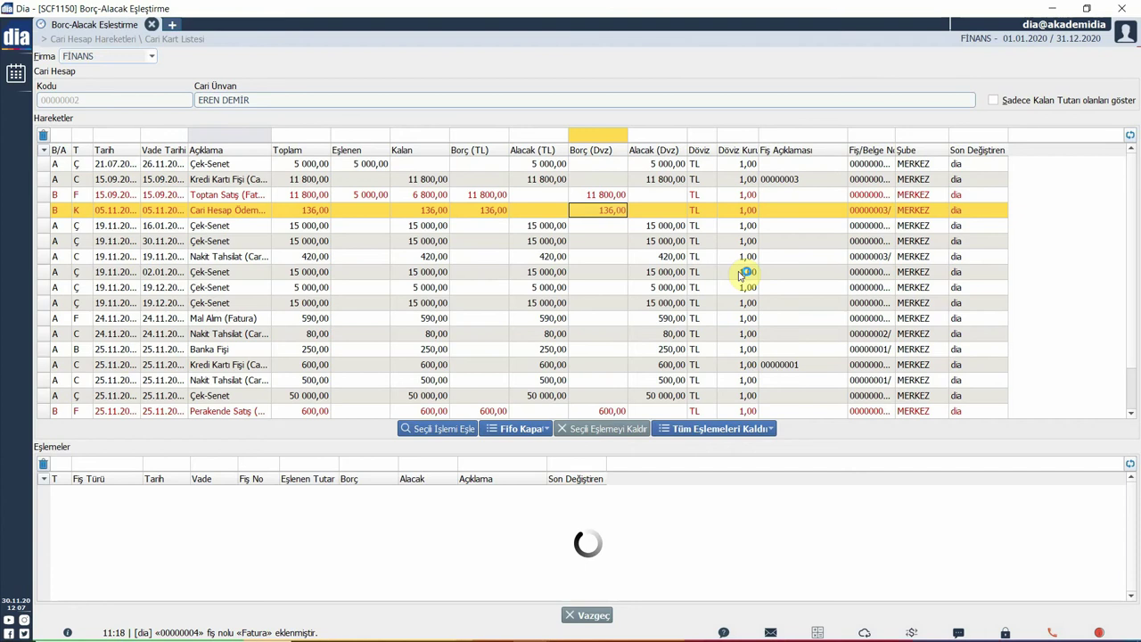
{"action": "scroll", "coordinate": [589, 226], "scroll_direction": "down", "scroll_amount": 1}
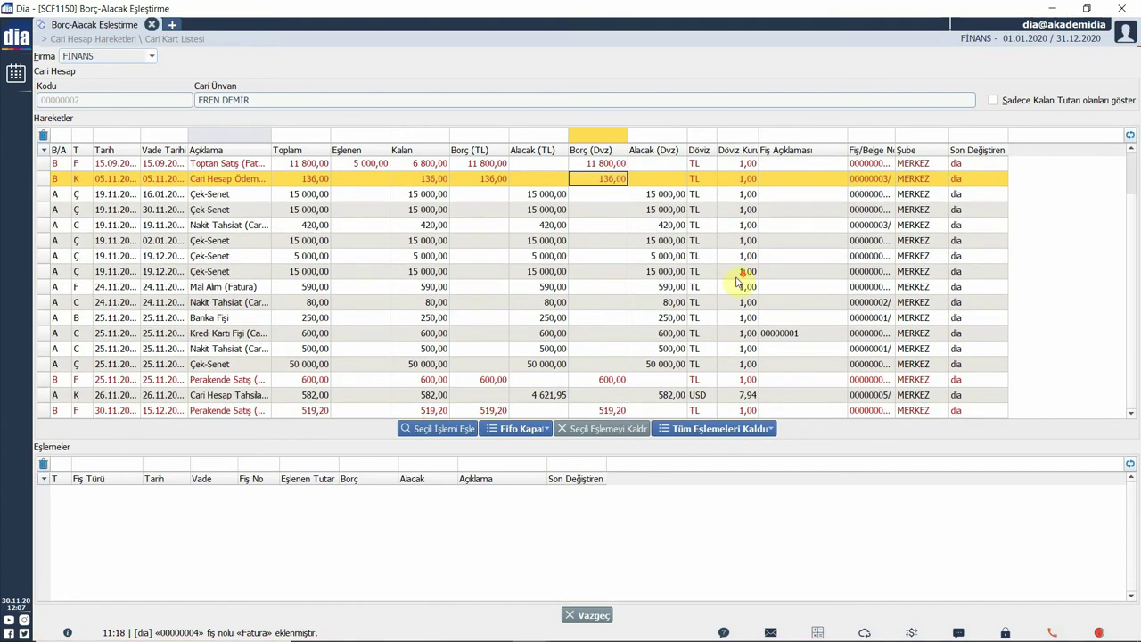
Match 250,00 TL of the 600,00 TL retail sales invoice (Perakende Satış) with the bank slip (Banka Fişi).
{"action": "left_click", "coordinate": [252, 381]}
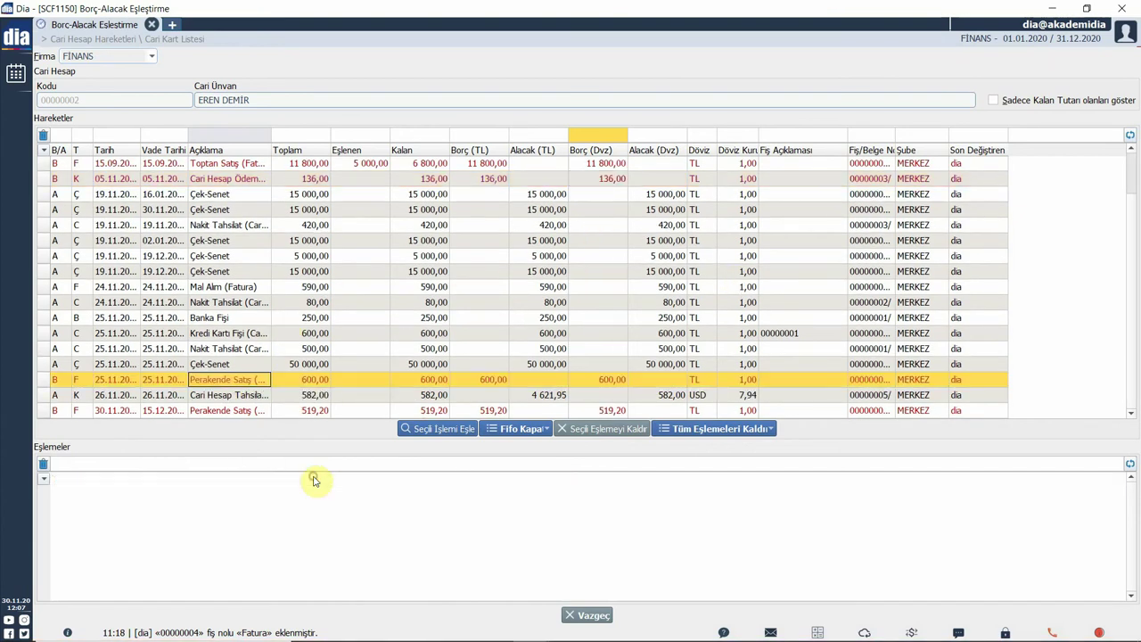
{"action": "left_click", "coordinate": [445, 432]}
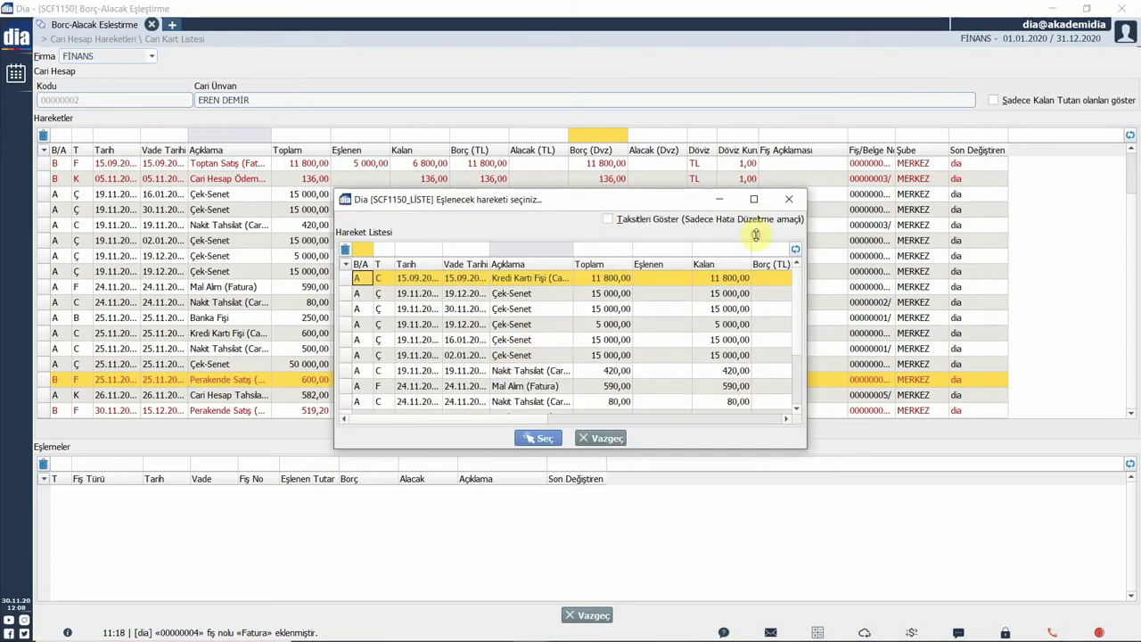
{"action": "left_click_drag", "start_coordinate": [620, 189], "coordinate": [660, 84]}
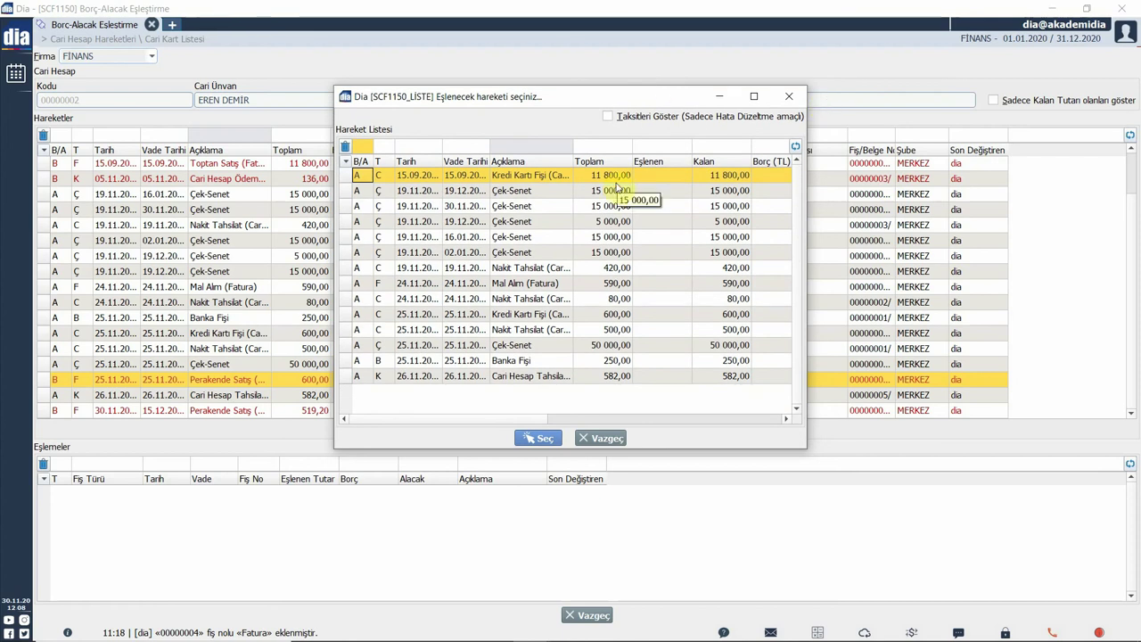
{"action": "left_click", "coordinate": [554, 361]}
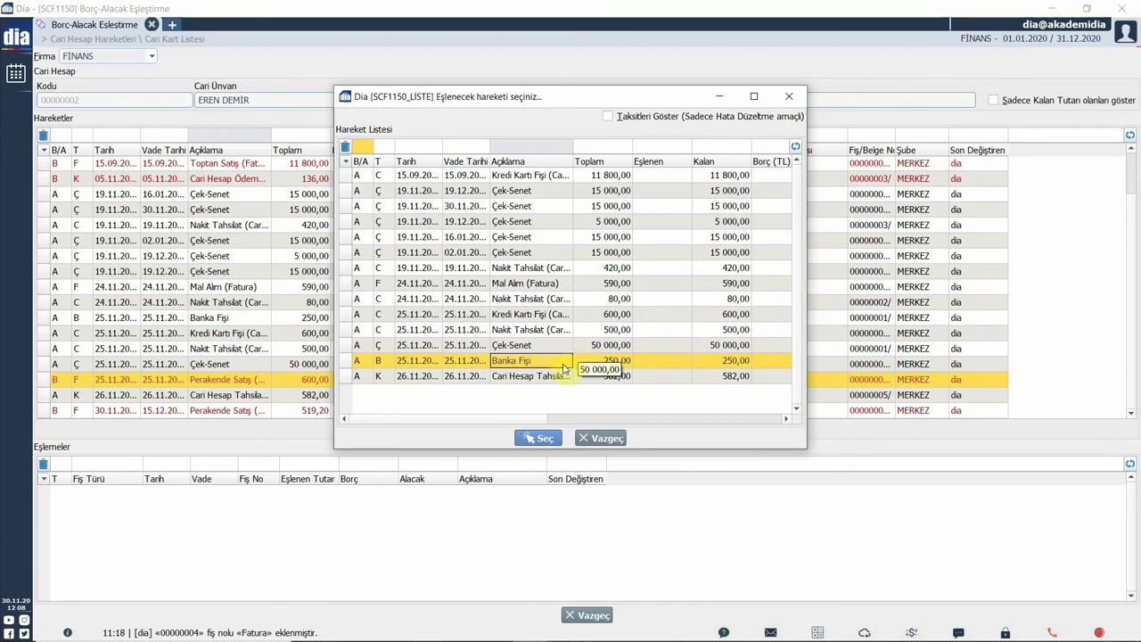
{"action": "left_click", "coordinate": [535, 439]}
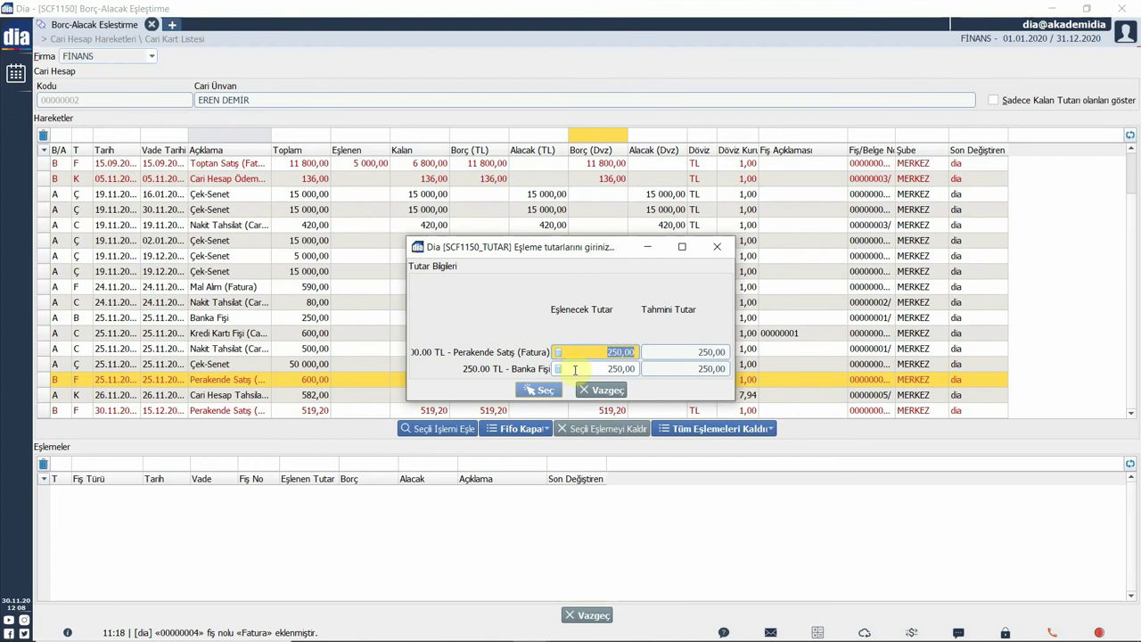
{"action": "left_click", "coordinate": [560, 393]}
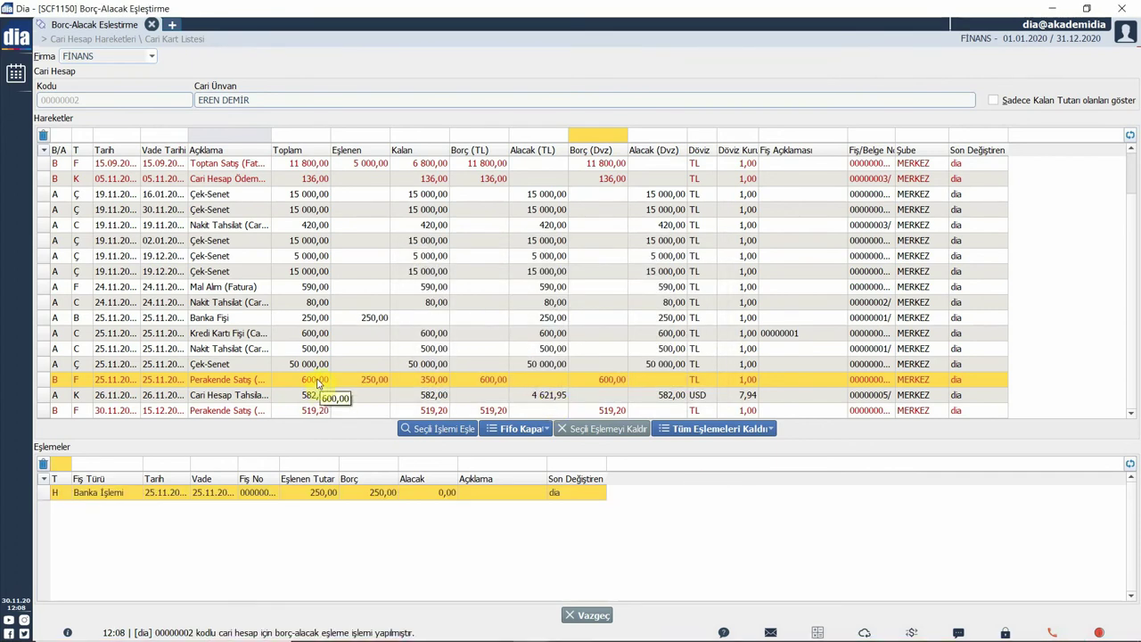
{"action": "left_click", "coordinate": [371, 381]}
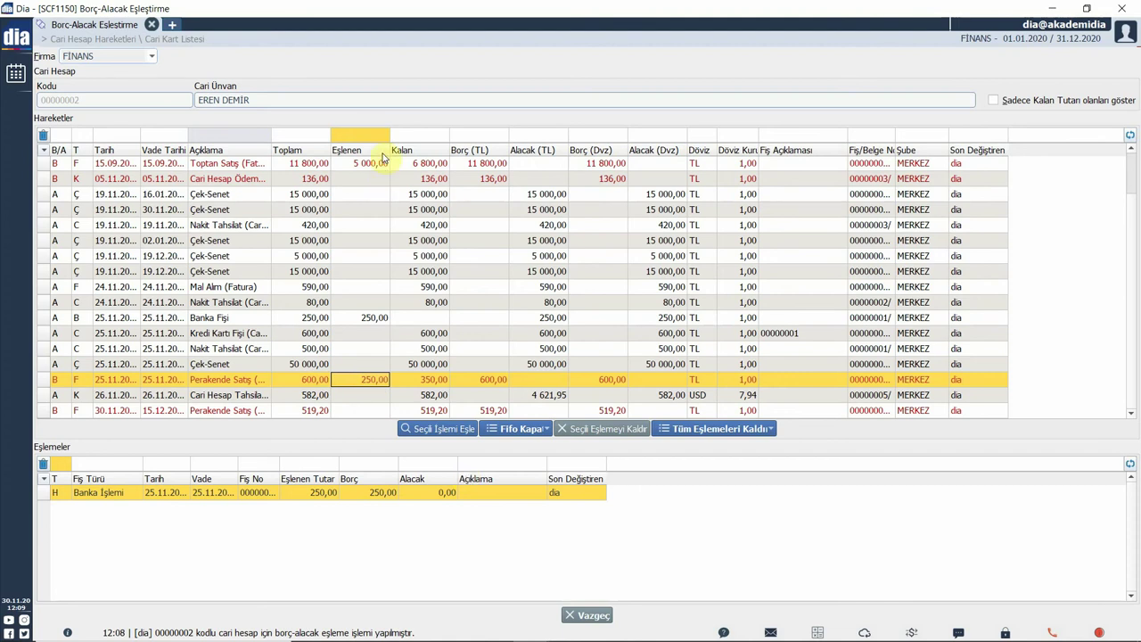
{"action": "left_click", "coordinate": [433, 380]}
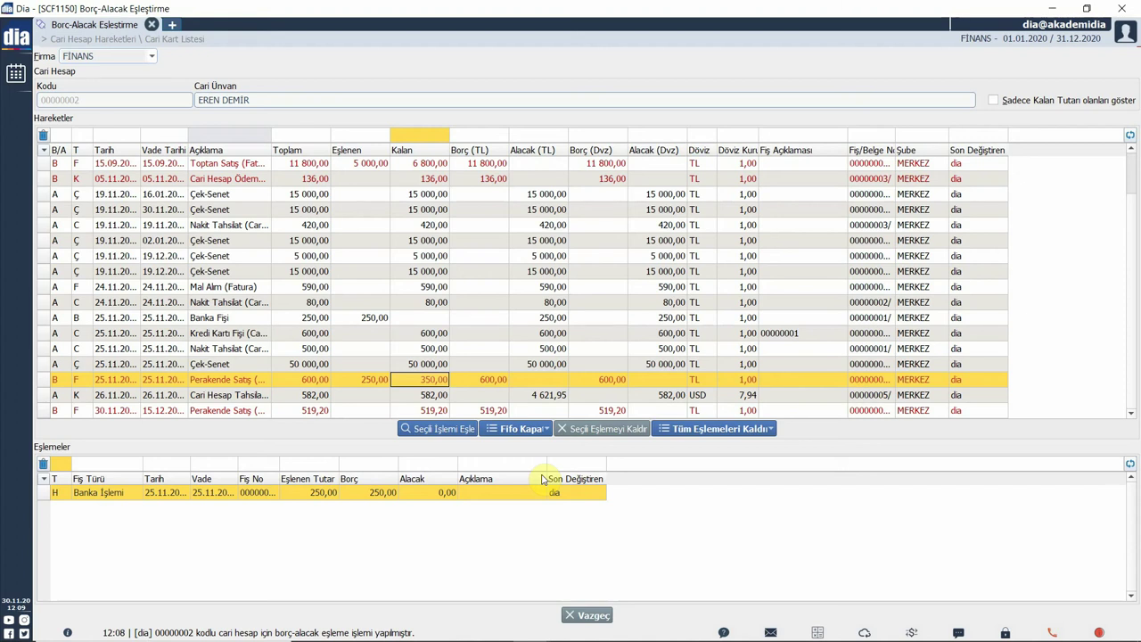
Match 350,00 TL of the same retail sales invoice with the 420,00 TL cash collection (Nakit Tahsilat).
{"action": "left_click", "coordinate": [261, 381]}
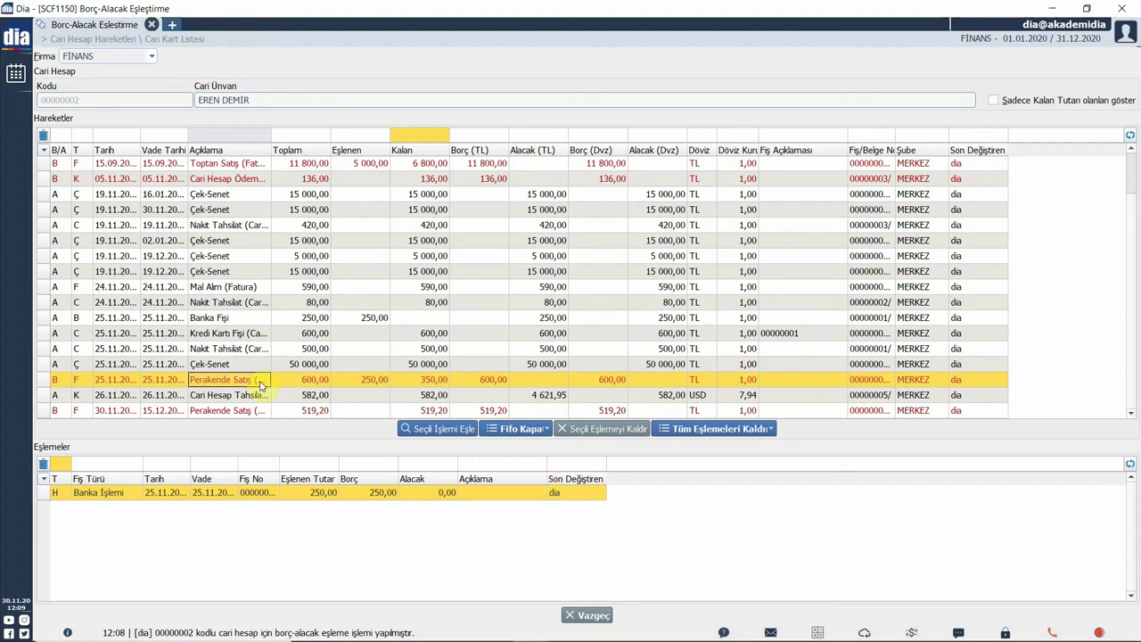
{"action": "left_click", "coordinate": [453, 432]}
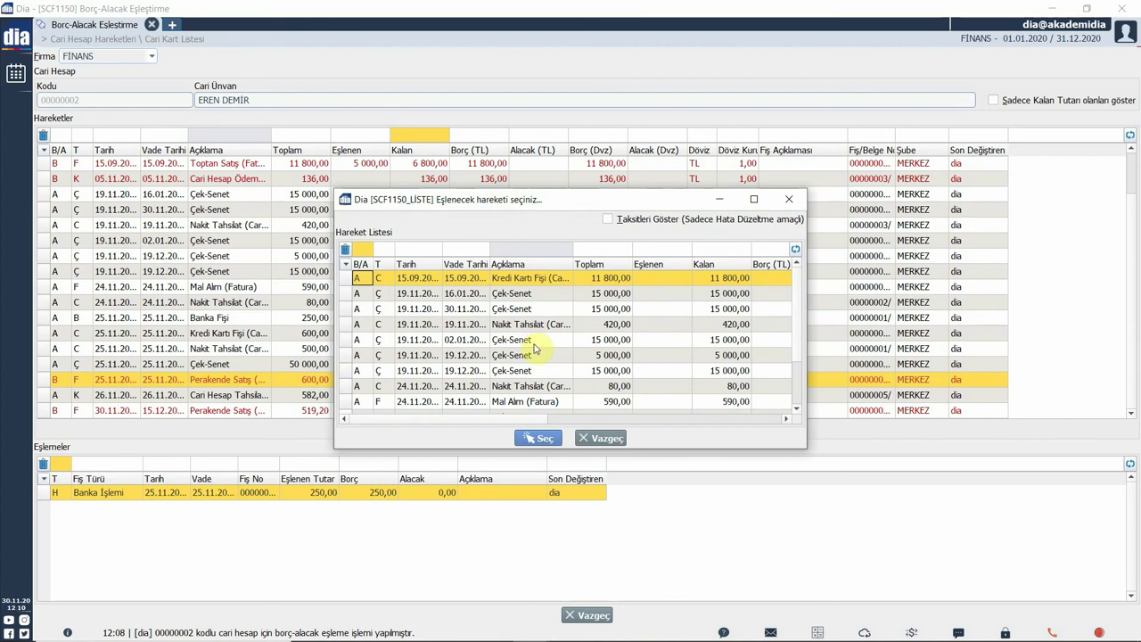
{"action": "left_click", "coordinate": [540, 324]}
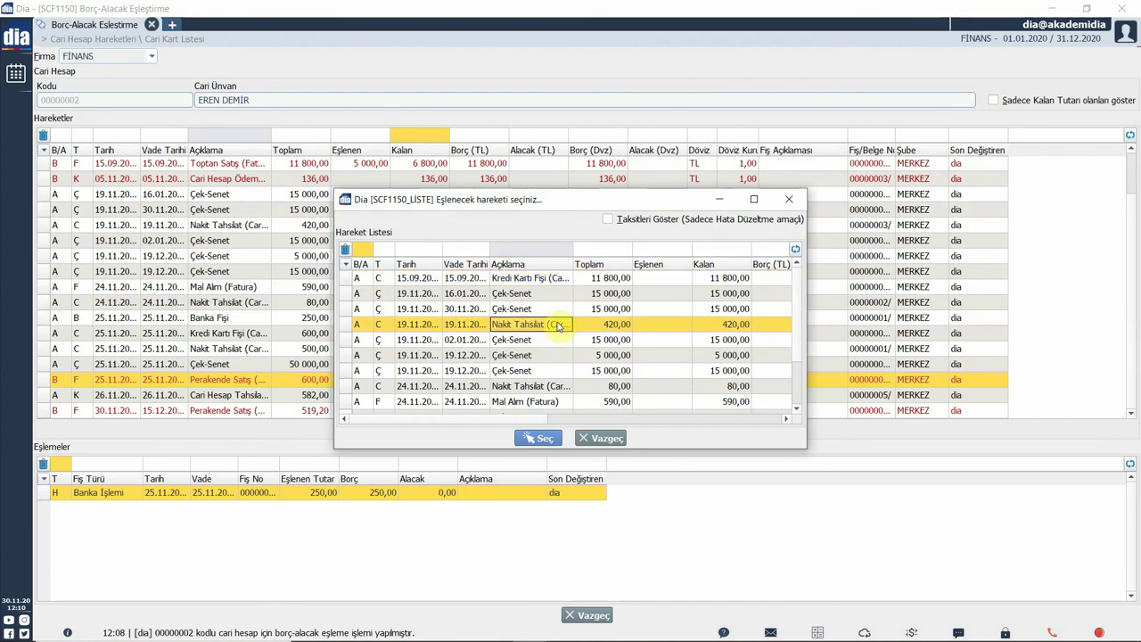
{"action": "left_click", "coordinate": [539, 438]}
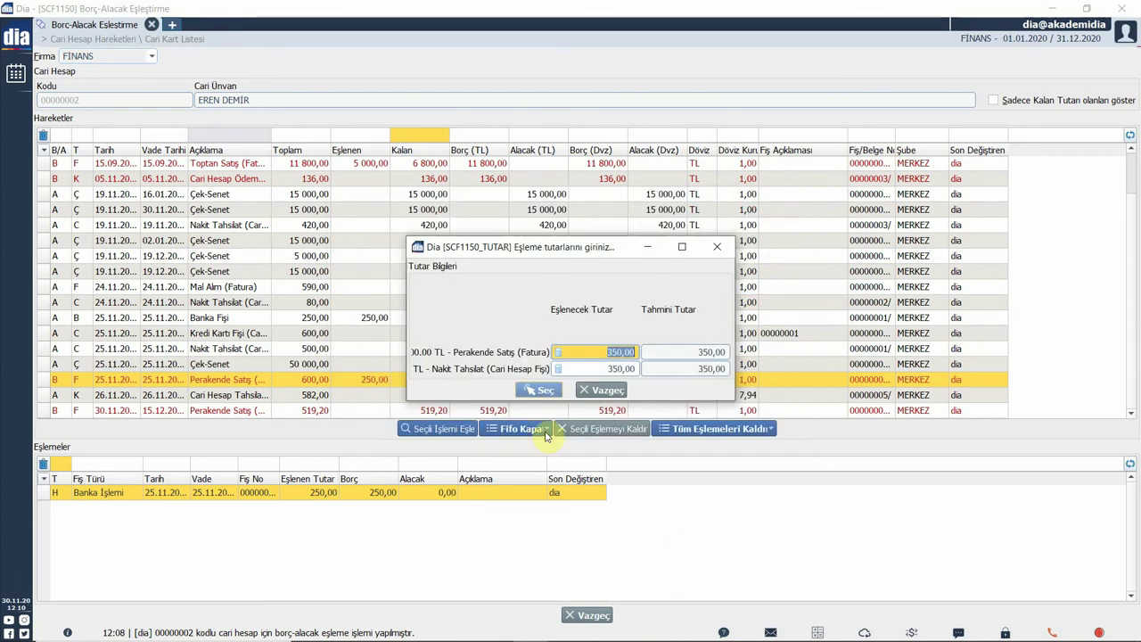
{"action": "left_click", "coordinate": [609, 353]}
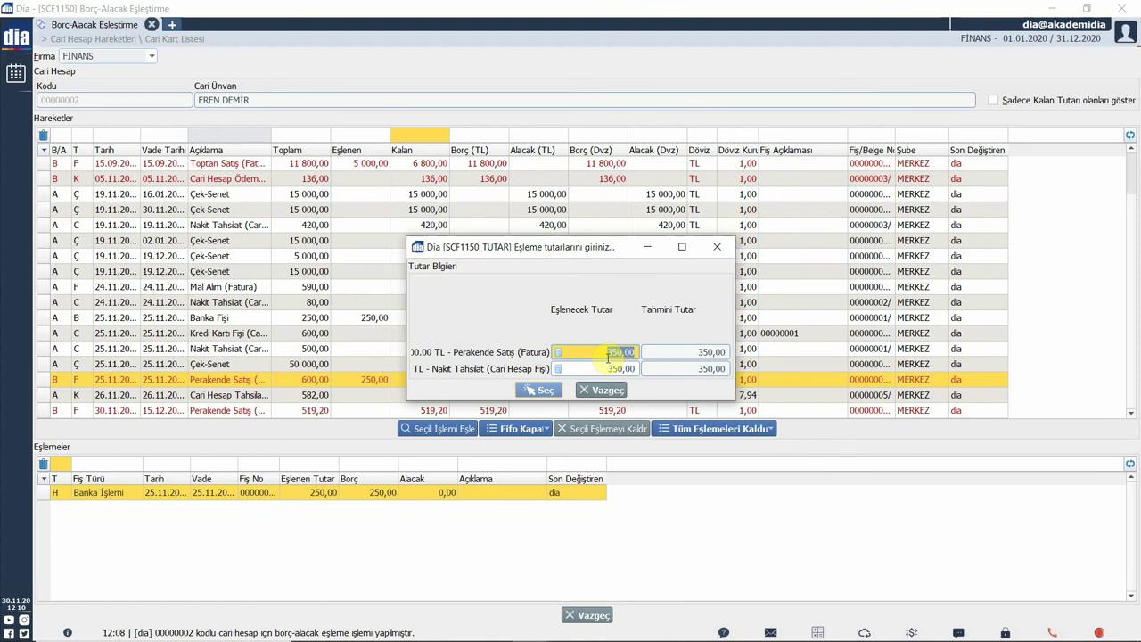
{"action": "left_click", "coordinate": [539, 393]}
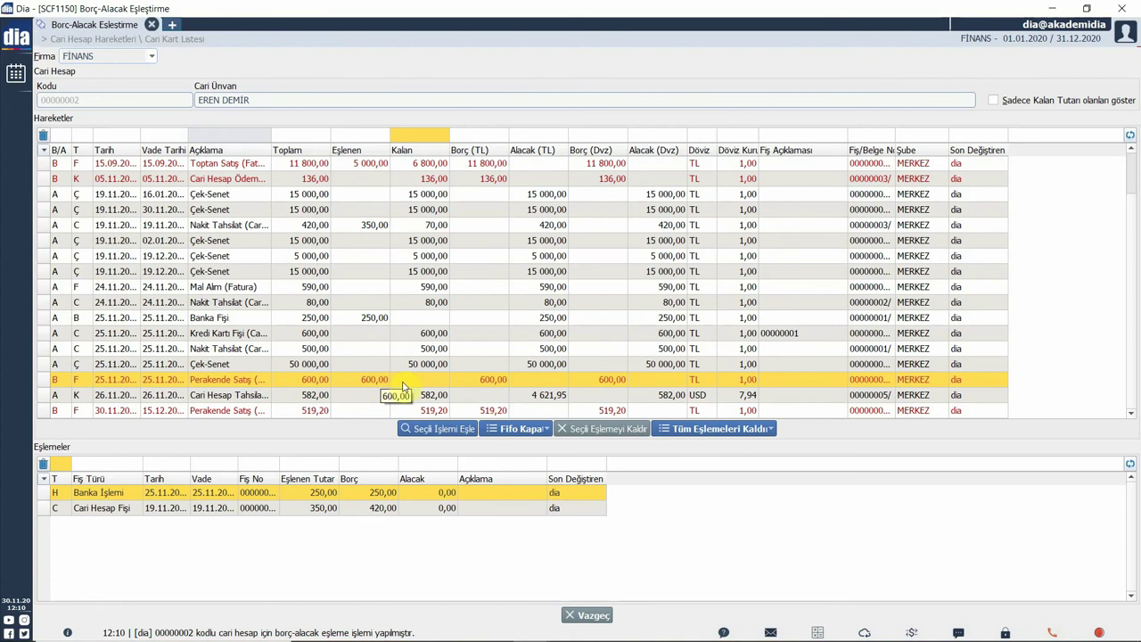
Widen the Fiş Türü and Fiş No columns of the invoice's matches, and limit the movements to those with a remaining amount.
{"action": "left_click", "coordinate": [382, 382]}
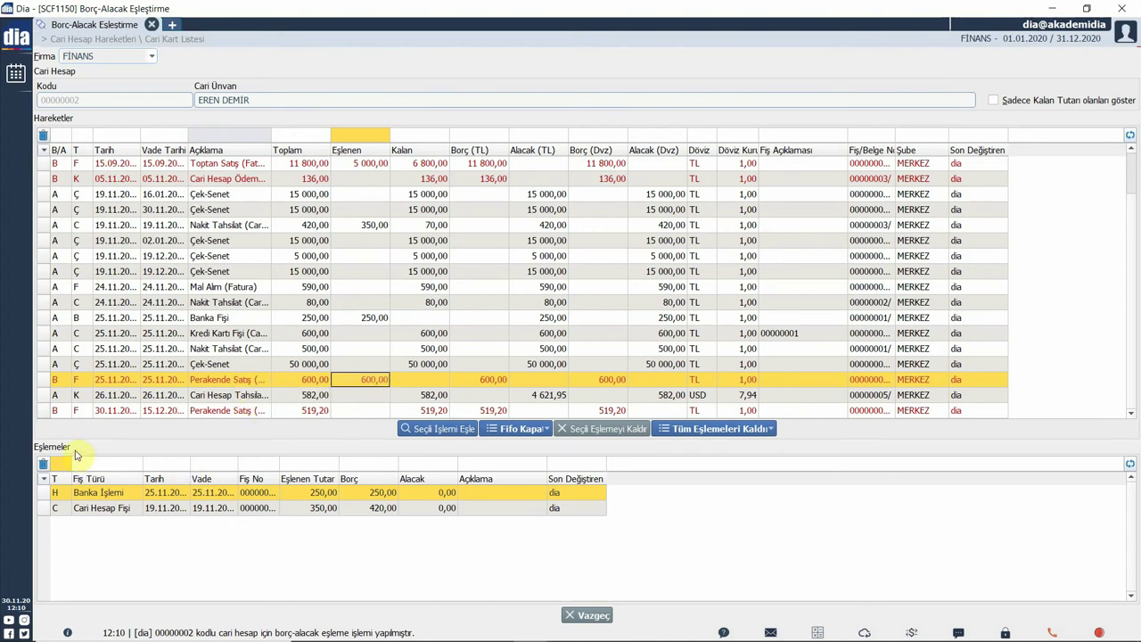
{"action": "left_click_drag", "start_coordinate": [139, 479], "coordinate": [168, 479]}
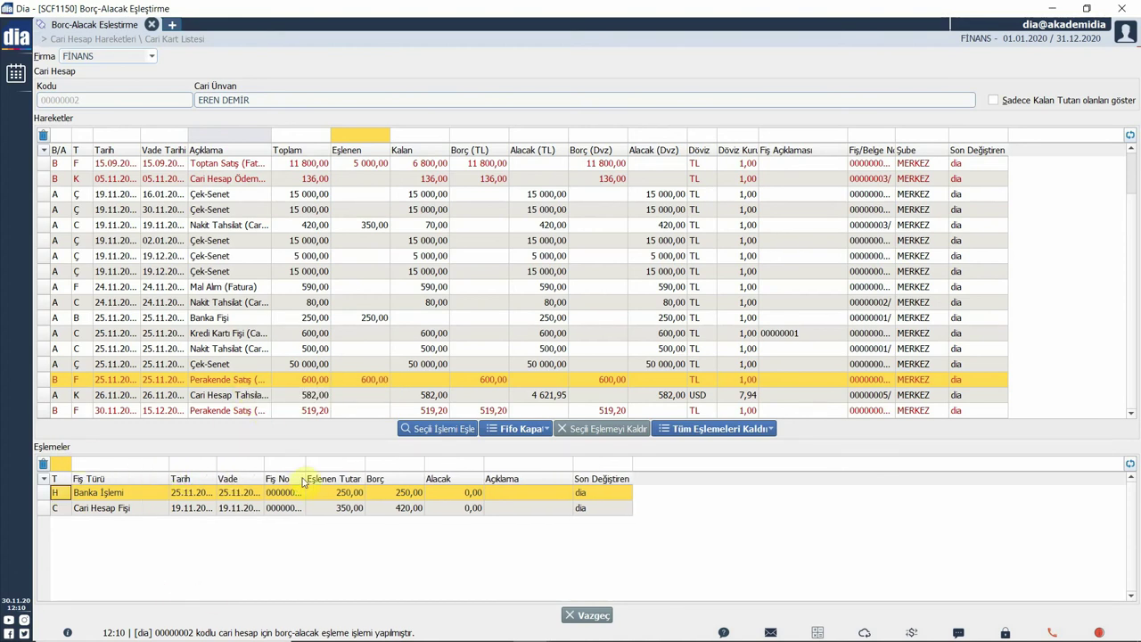
{"action": "left_click_drag", "start_coordinate": [306, 479], "coordinate": [382, 479]}
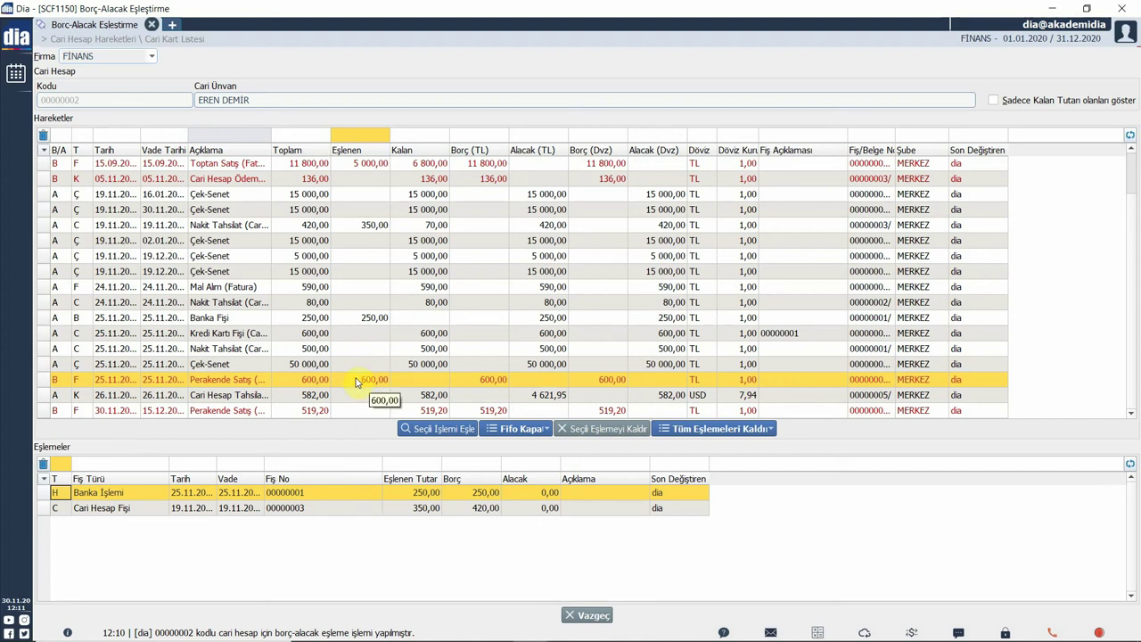
{"action": "left_click", "coordinate": [993, 102]}
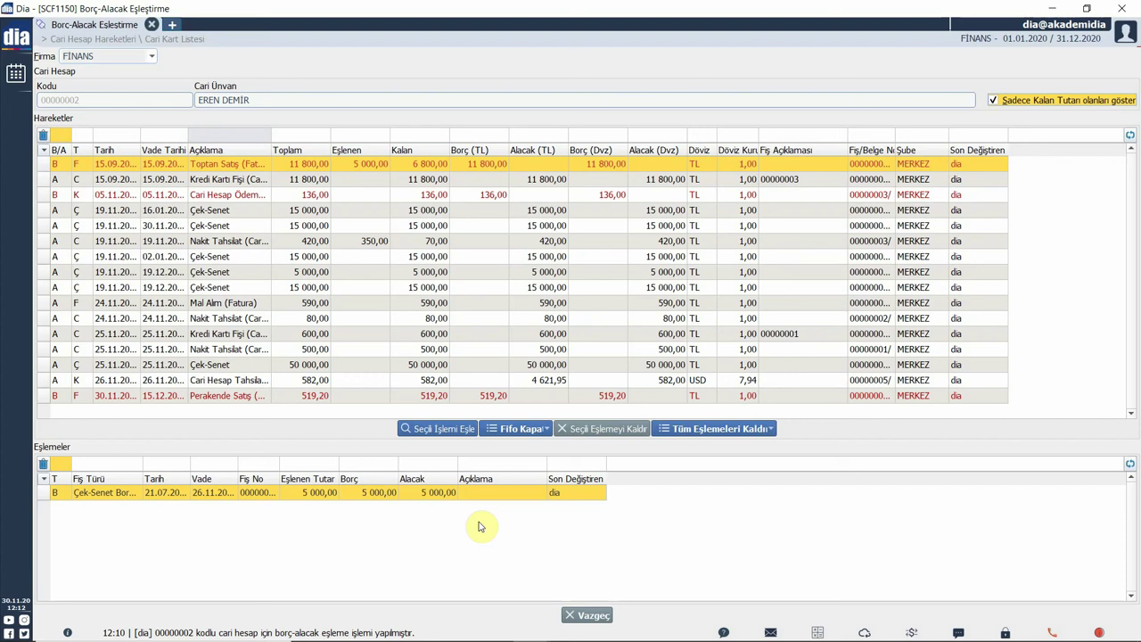
Search for "kapanmamış faturalar" in a new tab and open the Kapanmamış Faturalar Raporu.
{"action": "key", "text": "ctrl+t"}
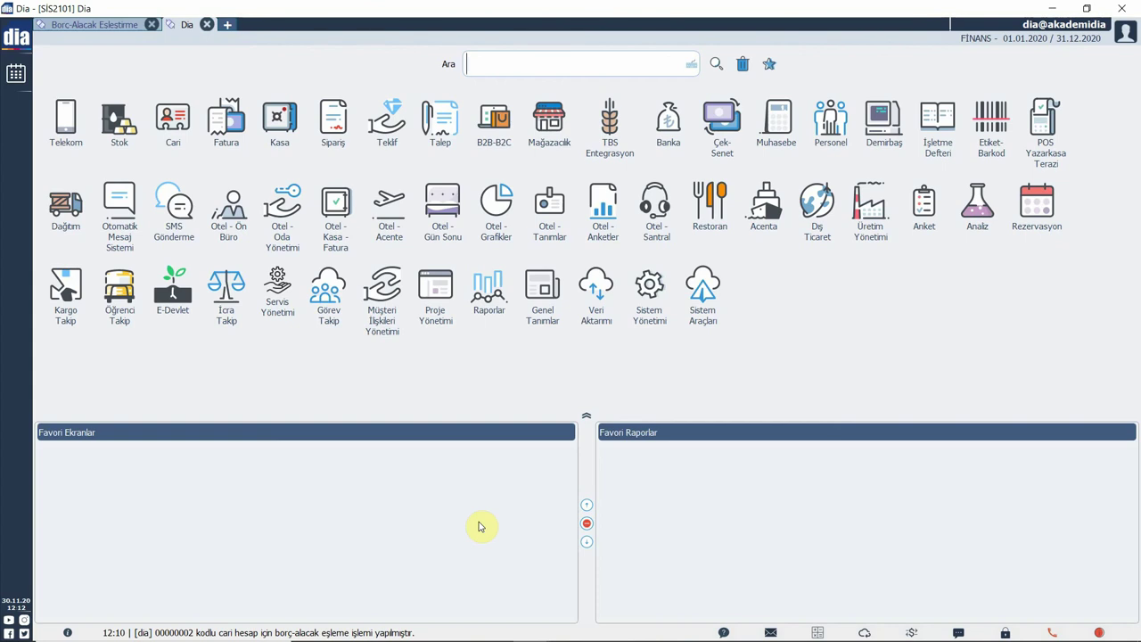
{"action": "type", "text": "kapanmamı"}
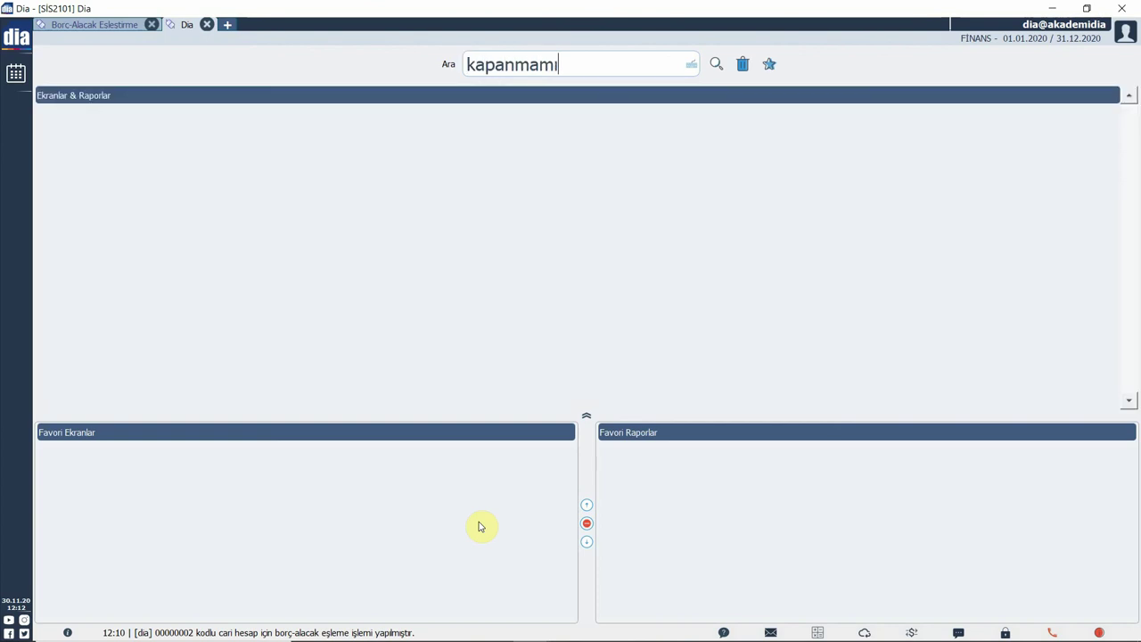
{"action": "type", "text": "ş faturalar"}
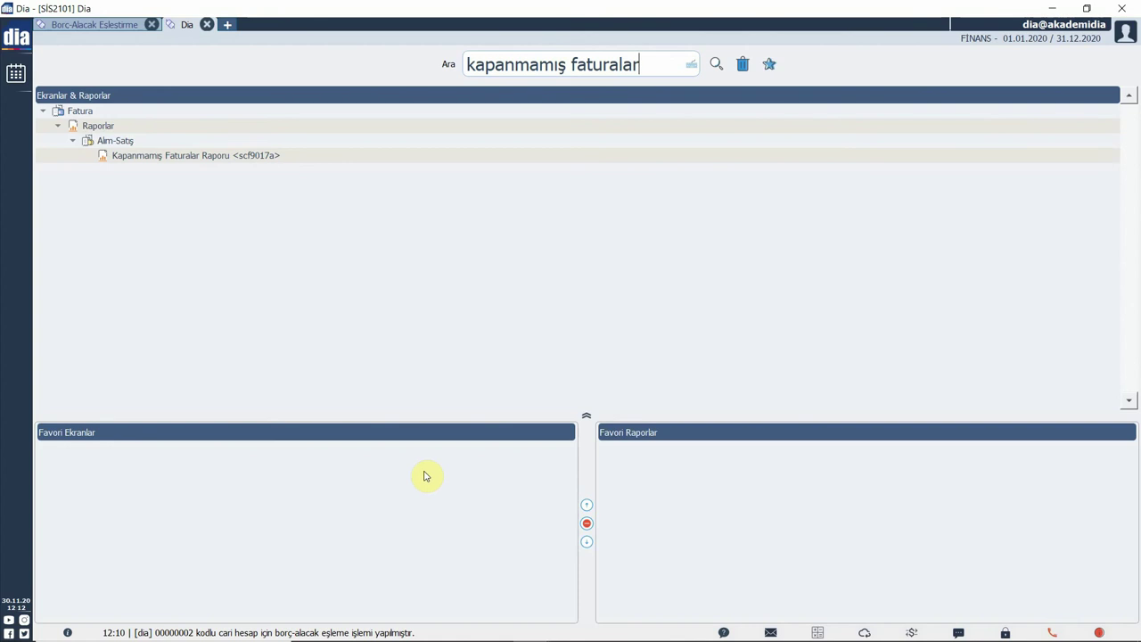
{"action": "double_click", "coordinate": [250, 157]}
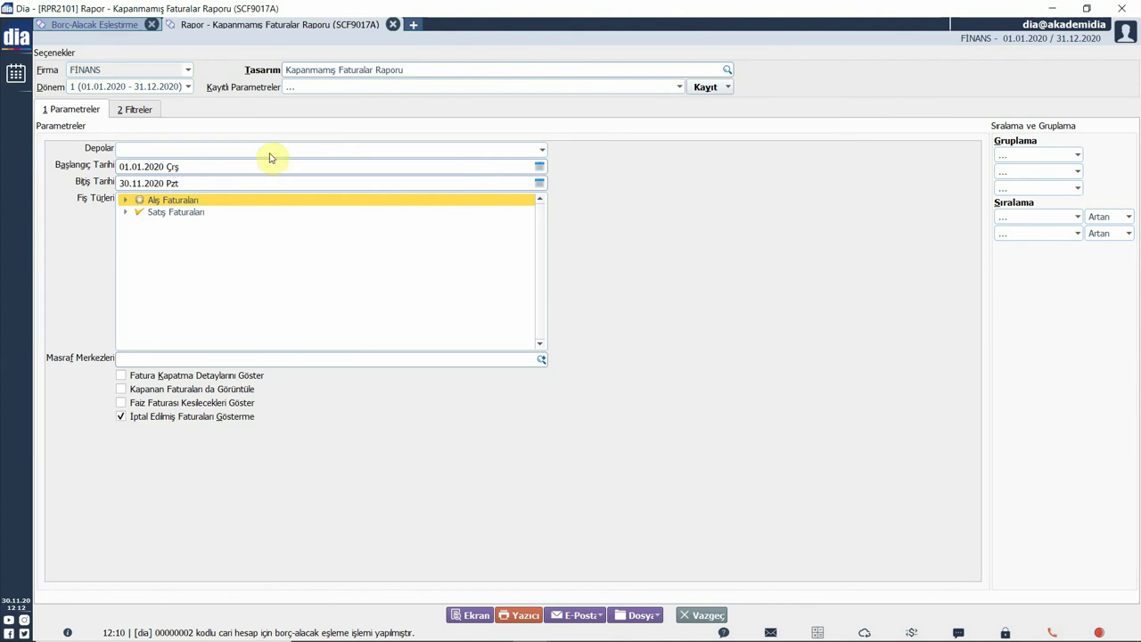
Include all warehouses (Hepsini Seç) in the report's Depolar parameter.
{"action": "left_click", "coordinate": [542, 151]}
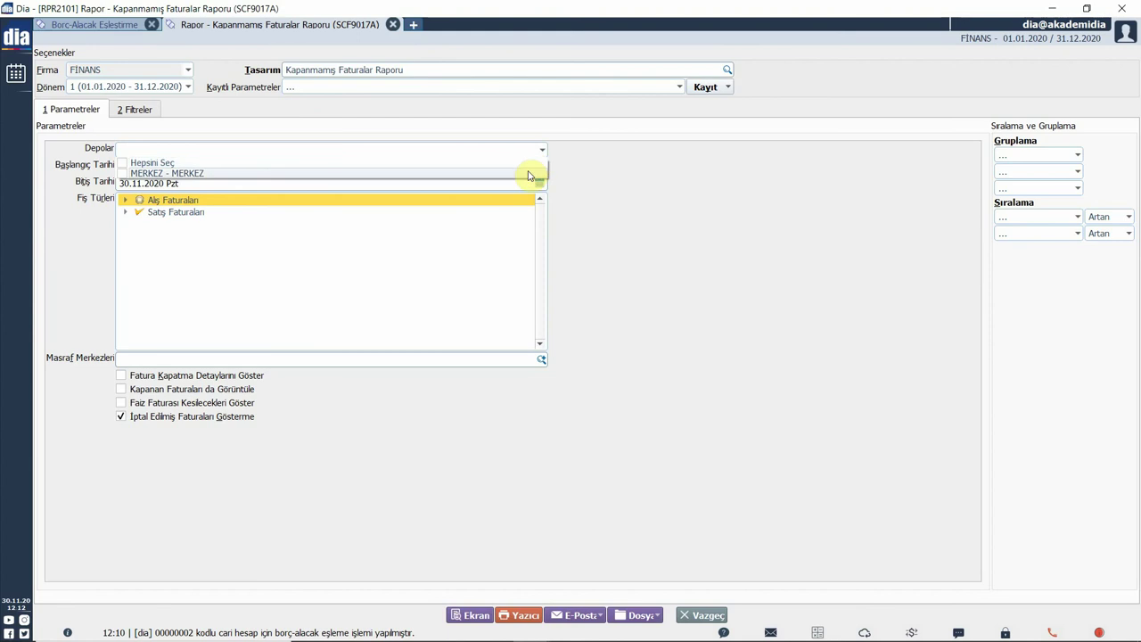
{"action": "left_click", "coordinate": [143, 164]}
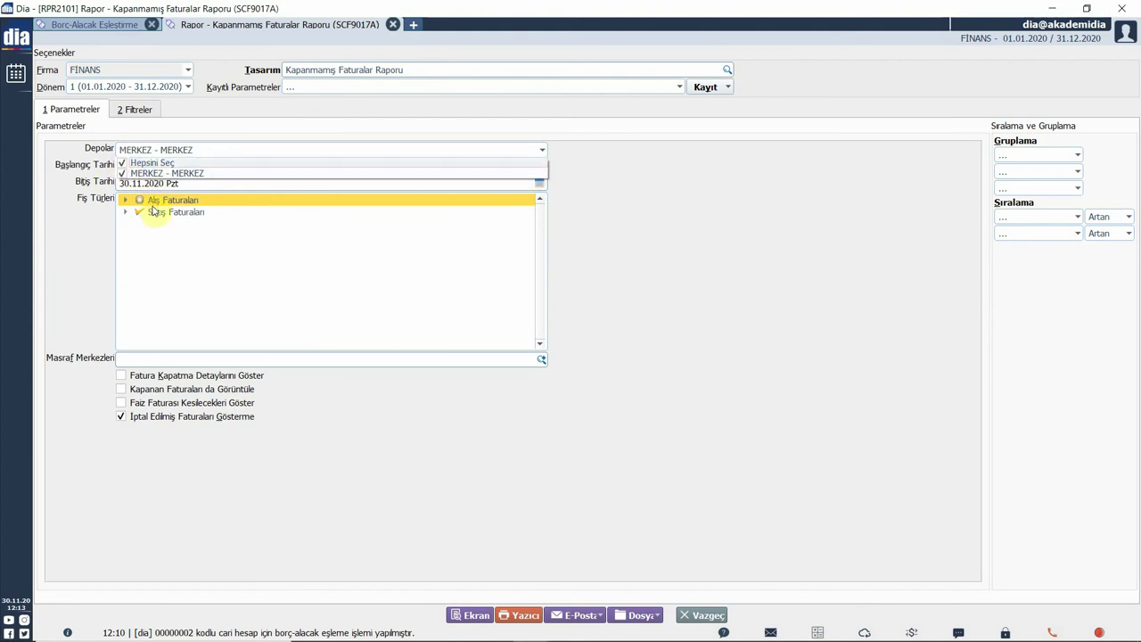
{"action": "left_click", "coordinate": [308, 276]}
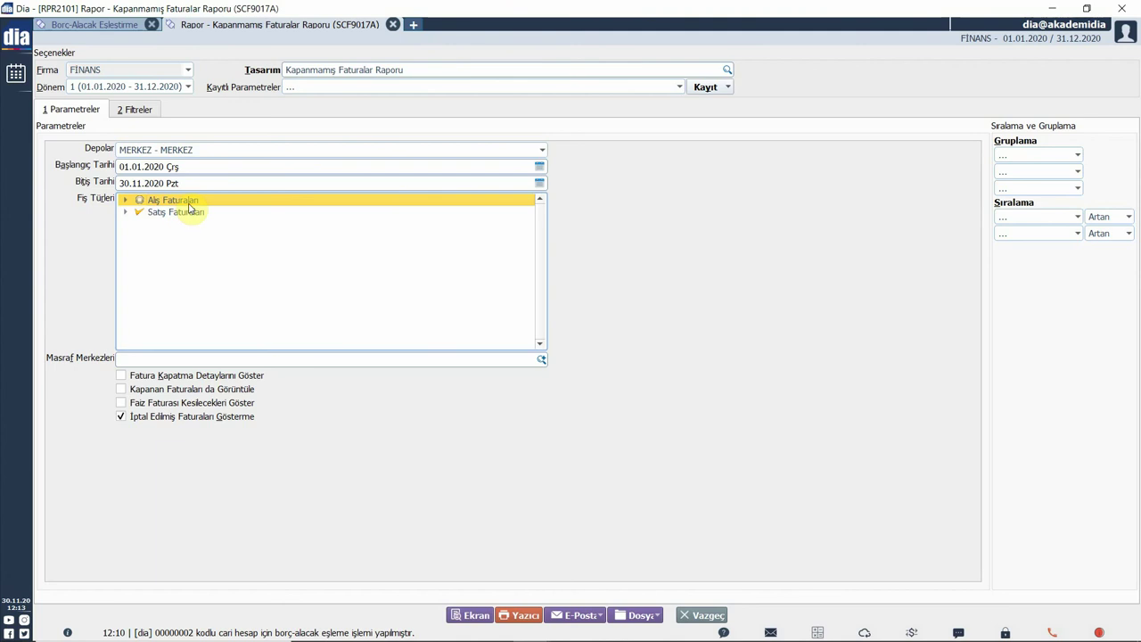
Expand the Alış Faturaları and Satış Faturaları types, and try including the whole purchase invoice group before excluding it again.
{"action": "left_click", "coordinate": [125, 200]}
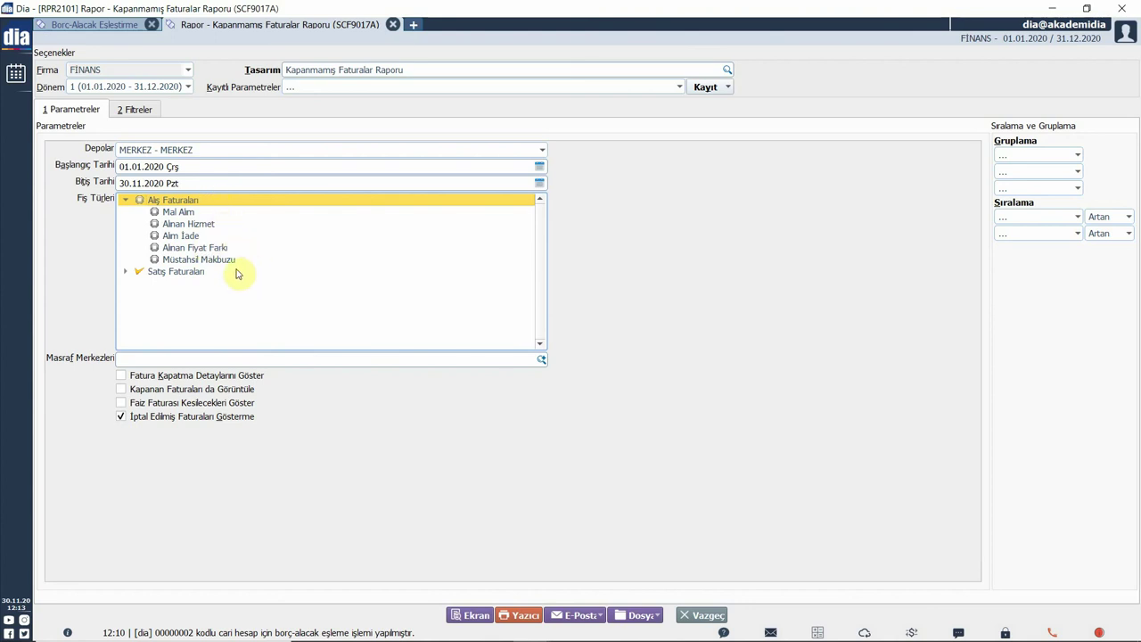
{"action": "left_click", "coordinate": [126, 274]}
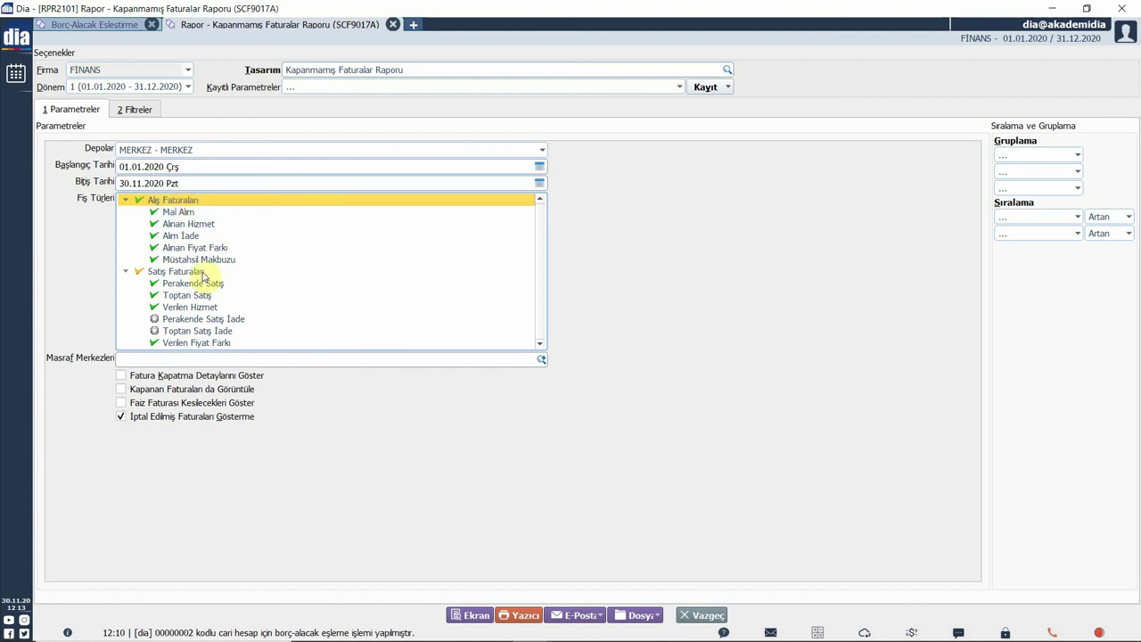
{"action": "left_click", "coordinate": [139, 200]}
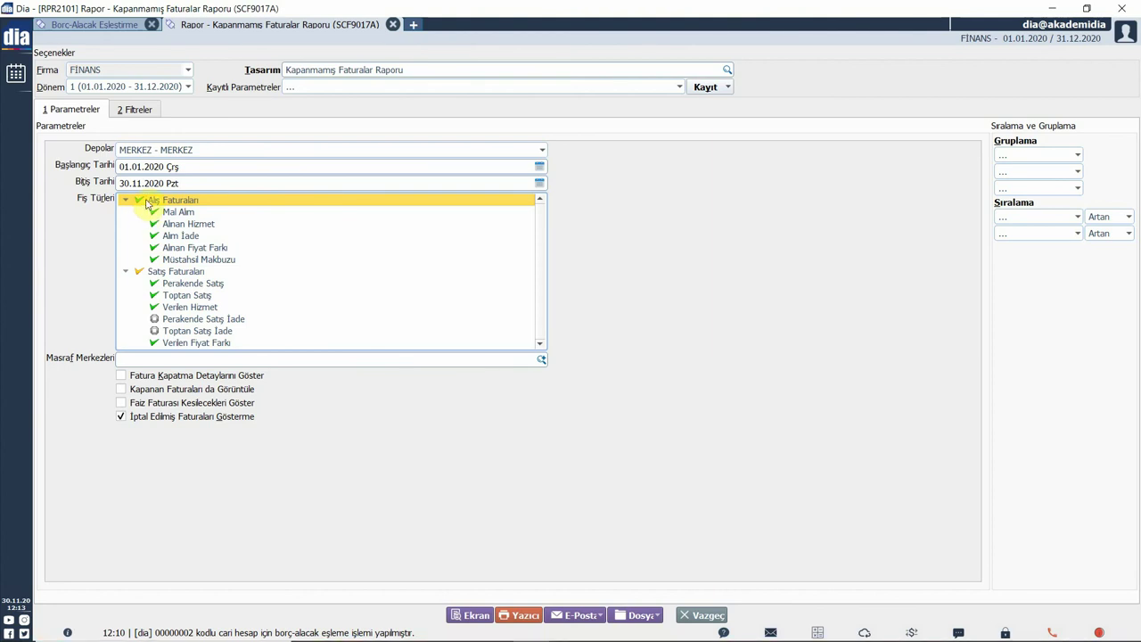
{"action": "left_click", "coordinate": [141, 202]}
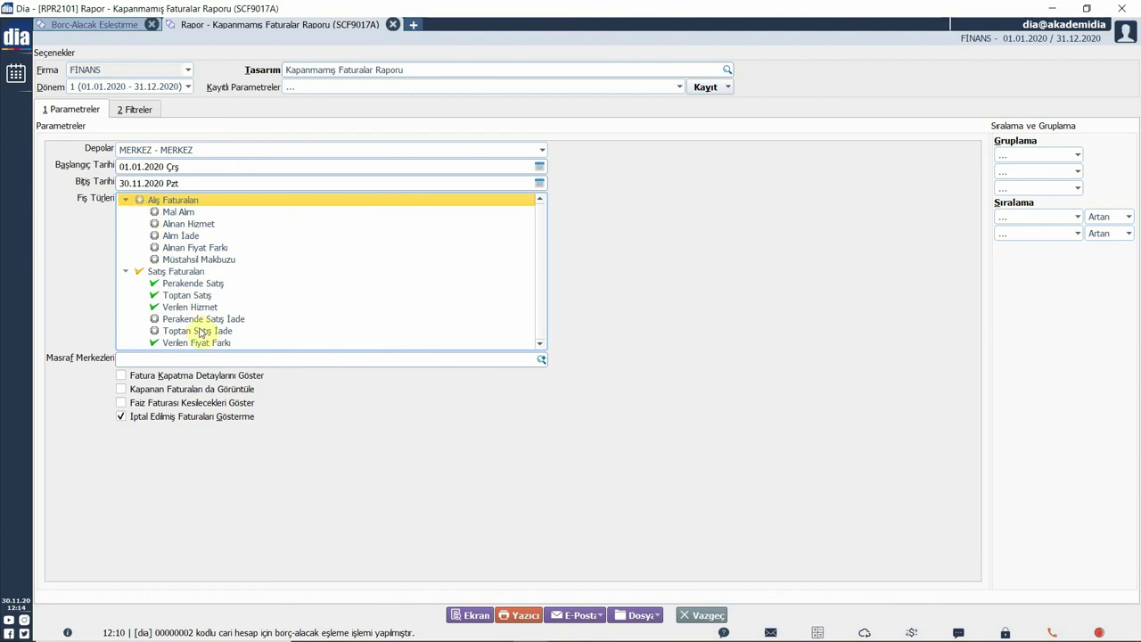
Enable the report options Fatura Kapatma Detaylarını Göster and Kapanan Faturaları da Görüntüle.
{"action": "left_click", "coordinate": [223, 357]}
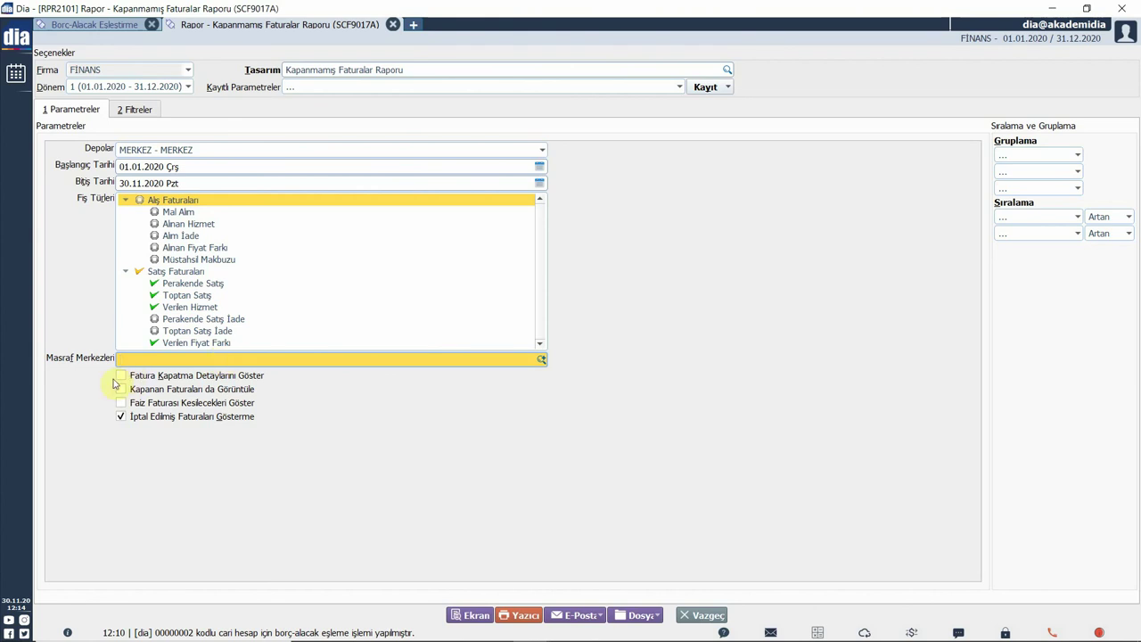
{"action": "key", "text": "Tab"}
{"action": "key", "text": "space"}
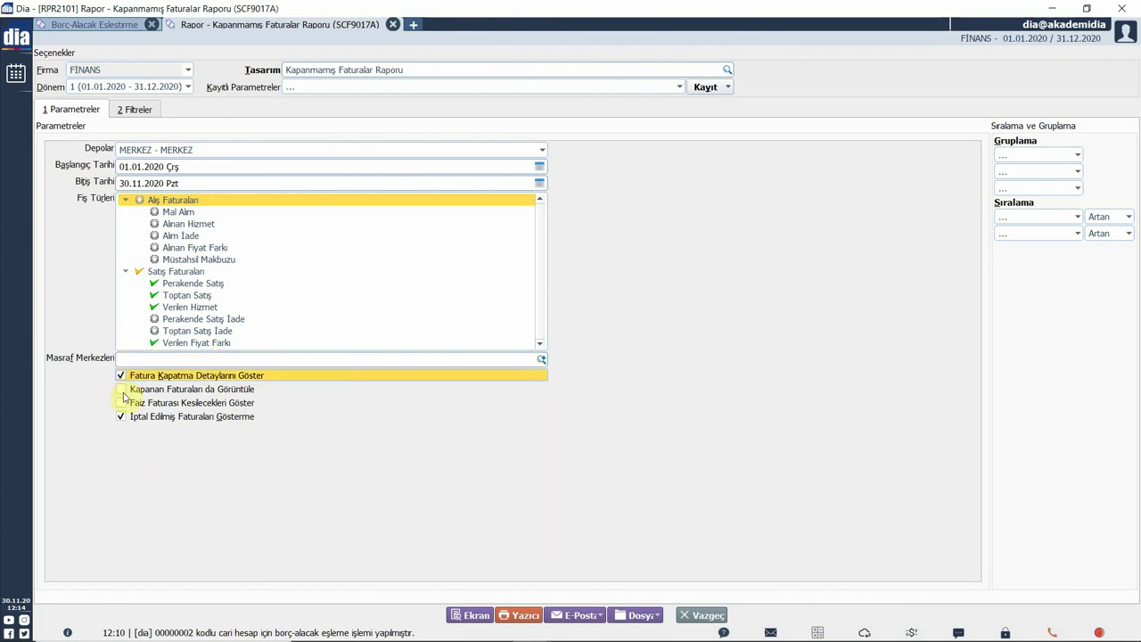
{"action": "key", "text": "Tab"}
{"action": "key", "text": "space"}
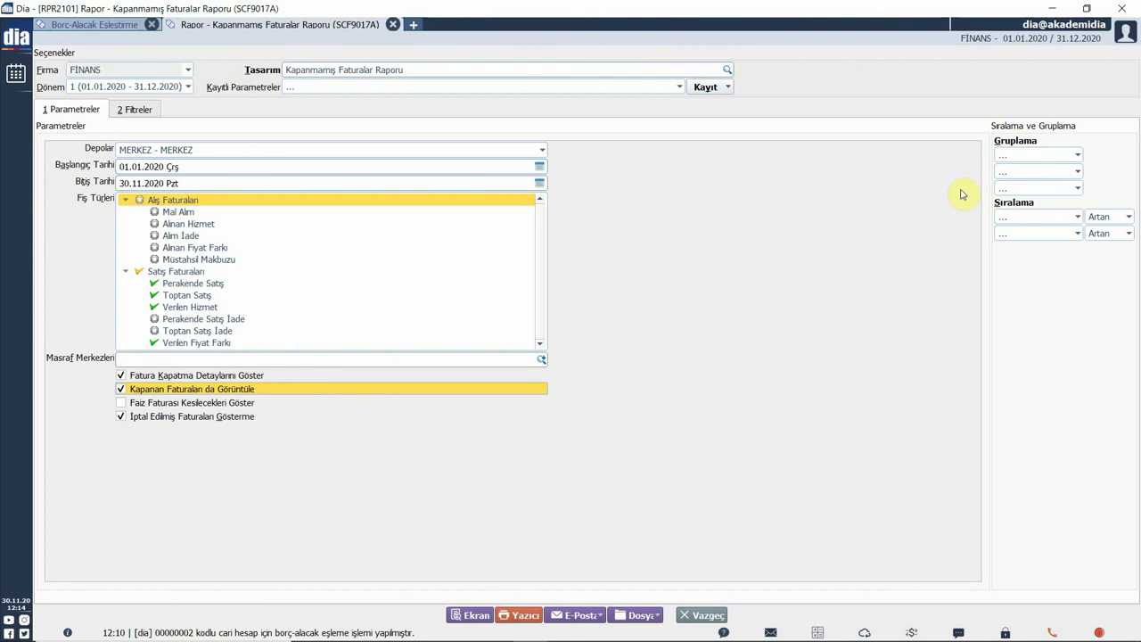
Display the Kapanmamış Faturalar Raporu on screen and bring up its format choices for e-mailing and for saving to a file.
{"action": "left_click", "coordinate": [470, 615]}
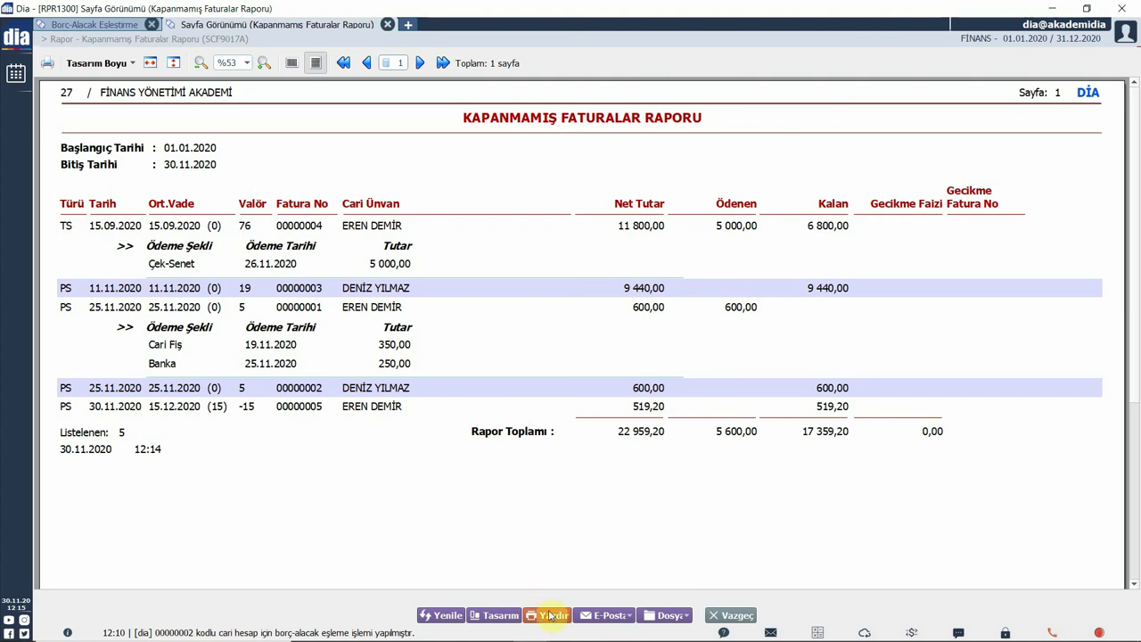
{"action": "left_click", "coordinate": [603, 617]}
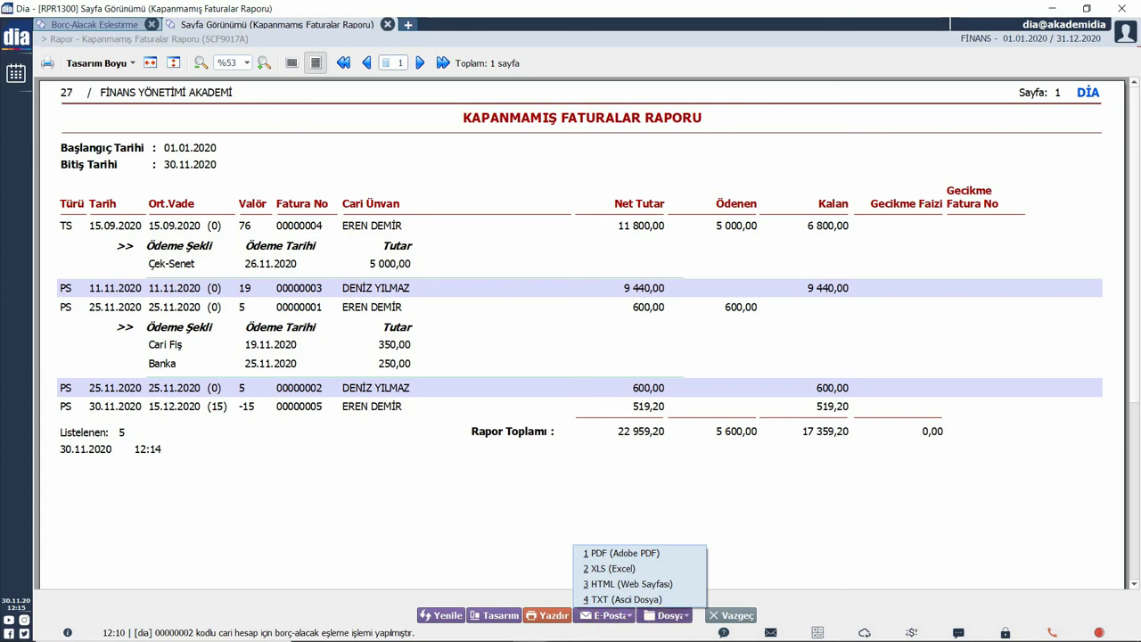
{"action": "left_click", "coordinate": [669, 615]}
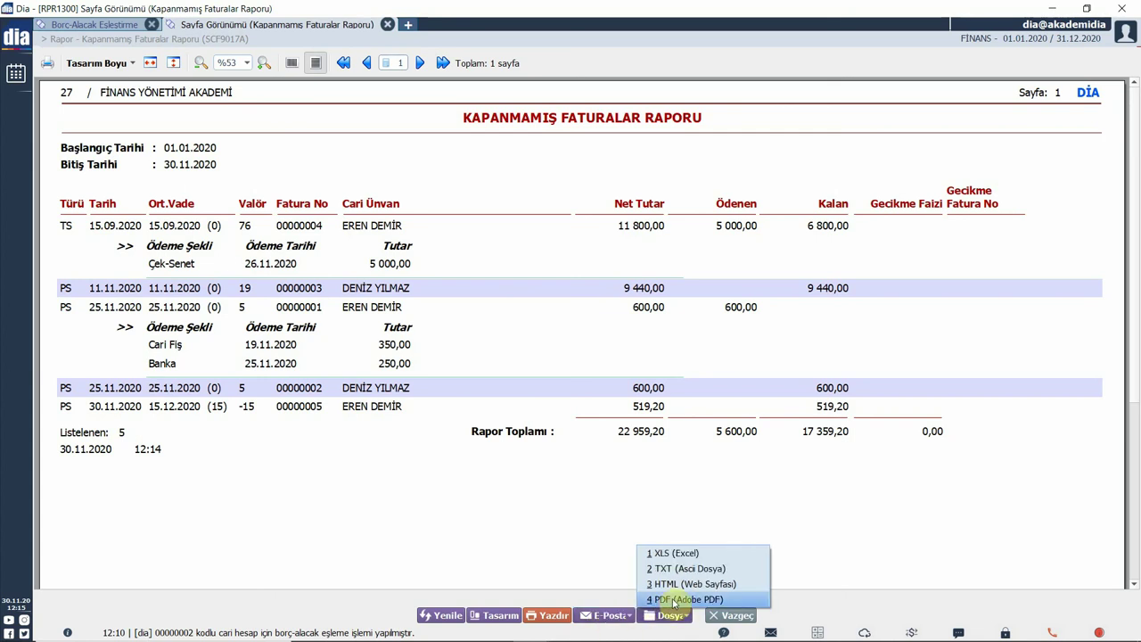